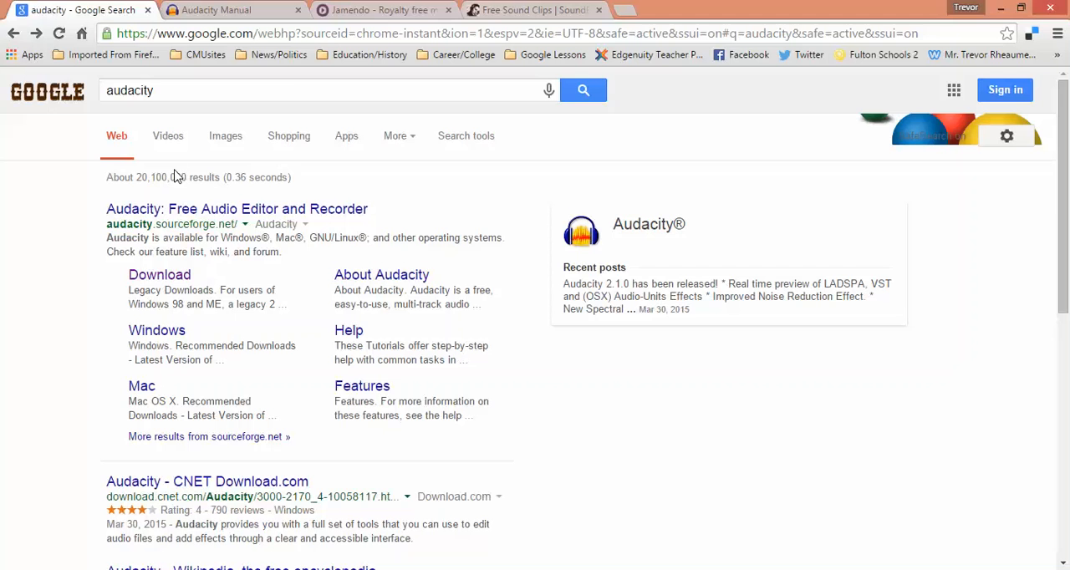
# View the Jamendo music library and the SoundBible sound clips site, and switch to Audacity.
pyautogui.click(352, 9)
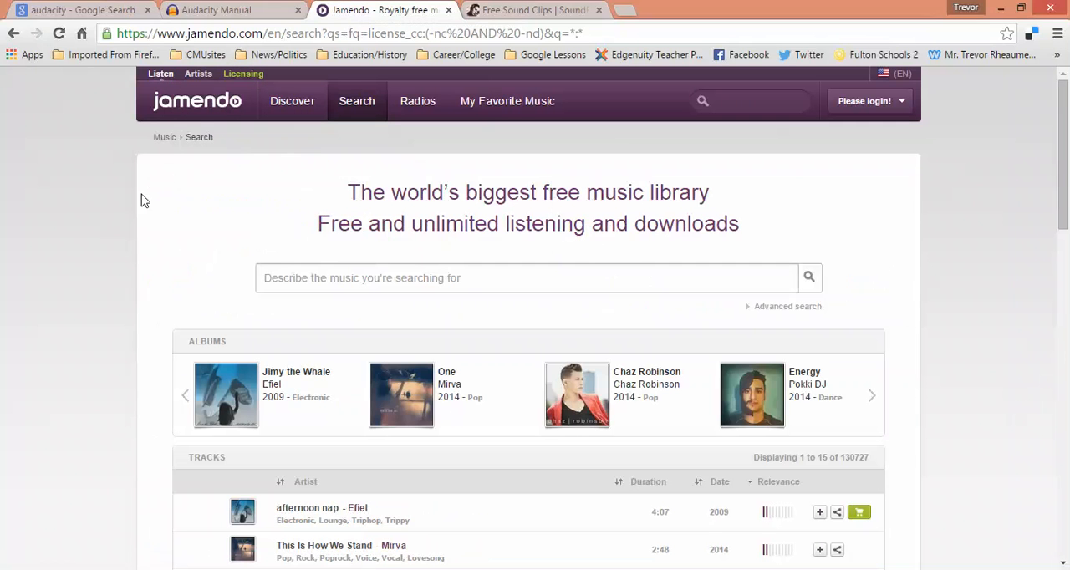
pyautogui.click(498, 8)
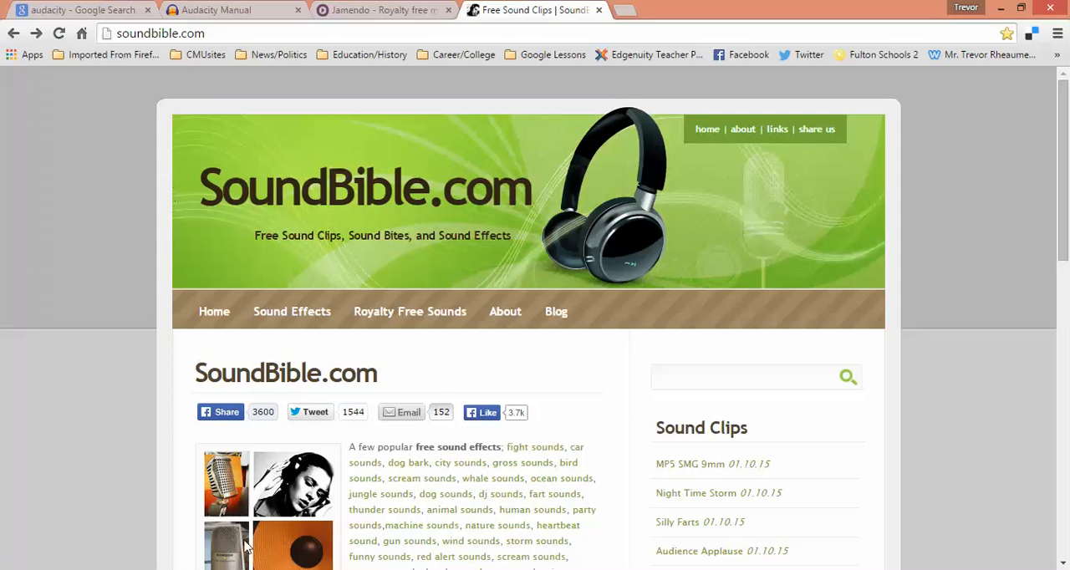
pyautogui.moveTo(307, 569)
pyautogui.click(353, 508)
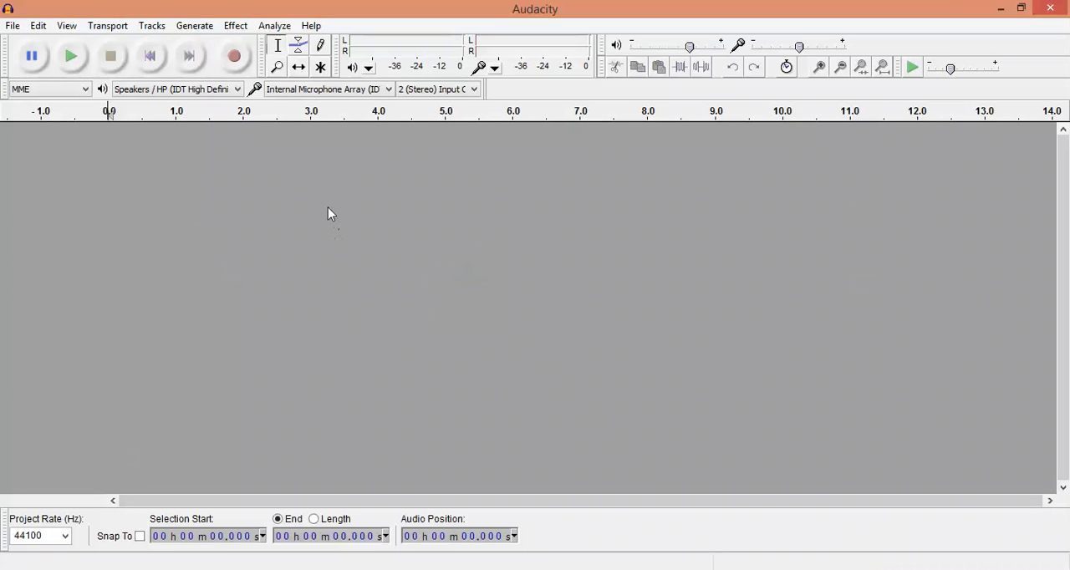
# Add a new mono audio track and record a microphone clip of about 12 seconds.
pyautogui.click(152, 26)
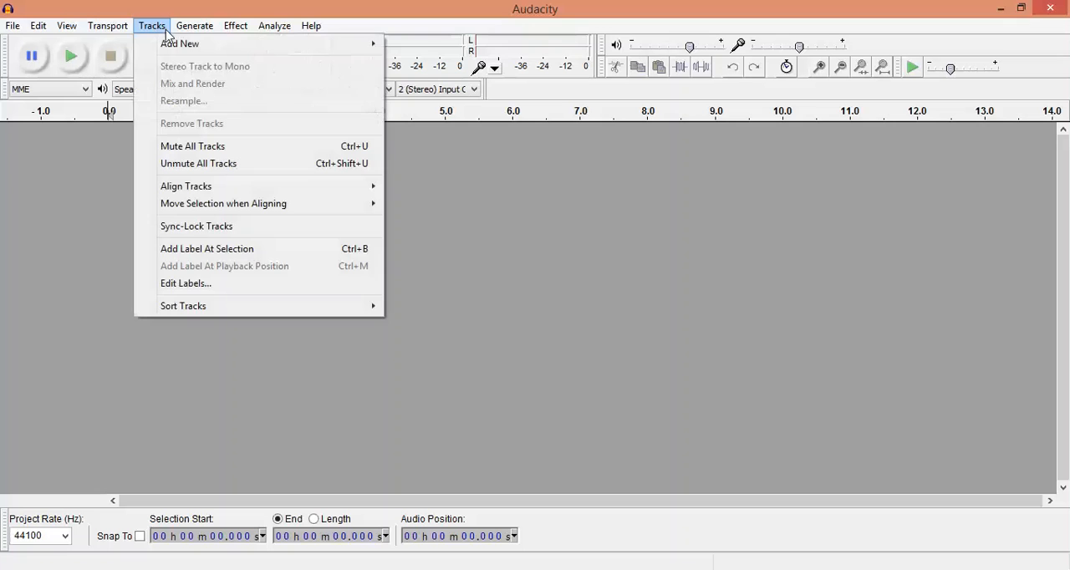
pyautogui.moveTo(199, 44)
pyautogui.click(409, 50)
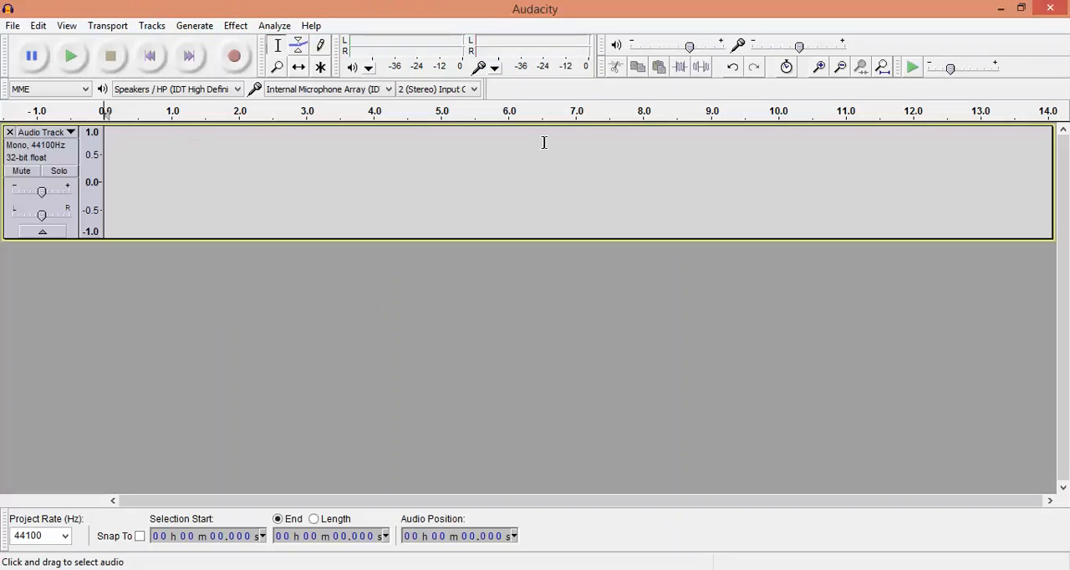
pyautogui.click(244, 60)
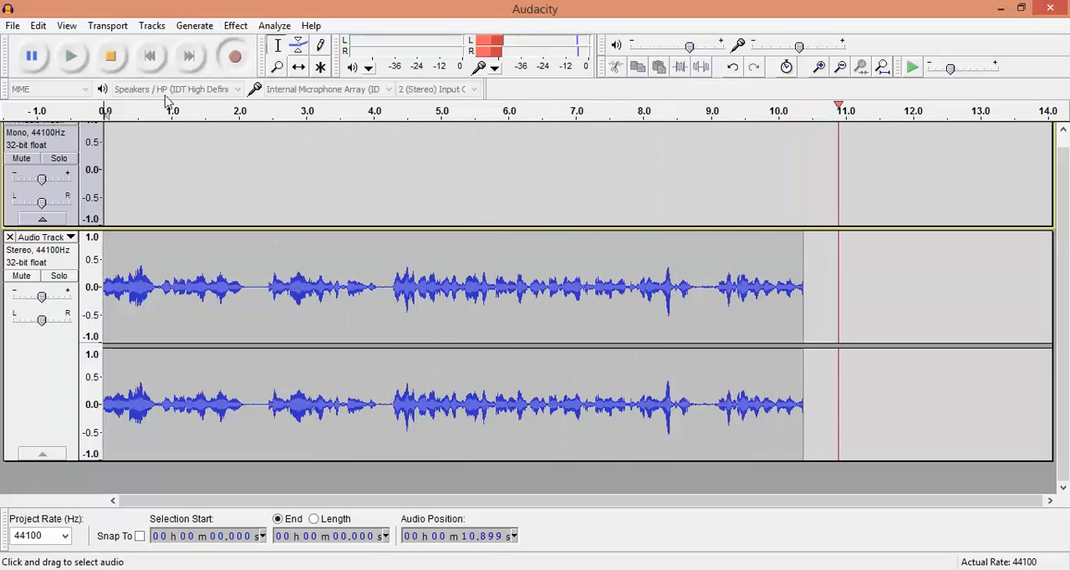
pyautogui.click(110, 56)
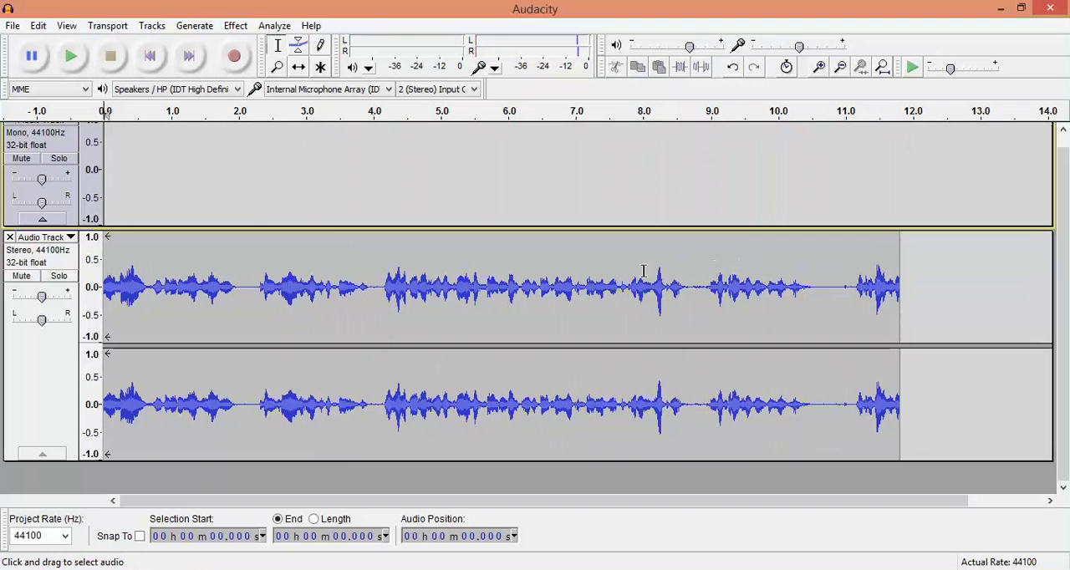
# Apply Fade In to about the first 1.9 seconds of the recorded stereo track.
pyautogui.moveTo(388, 280); pyautogui.dragTo(660, 280)
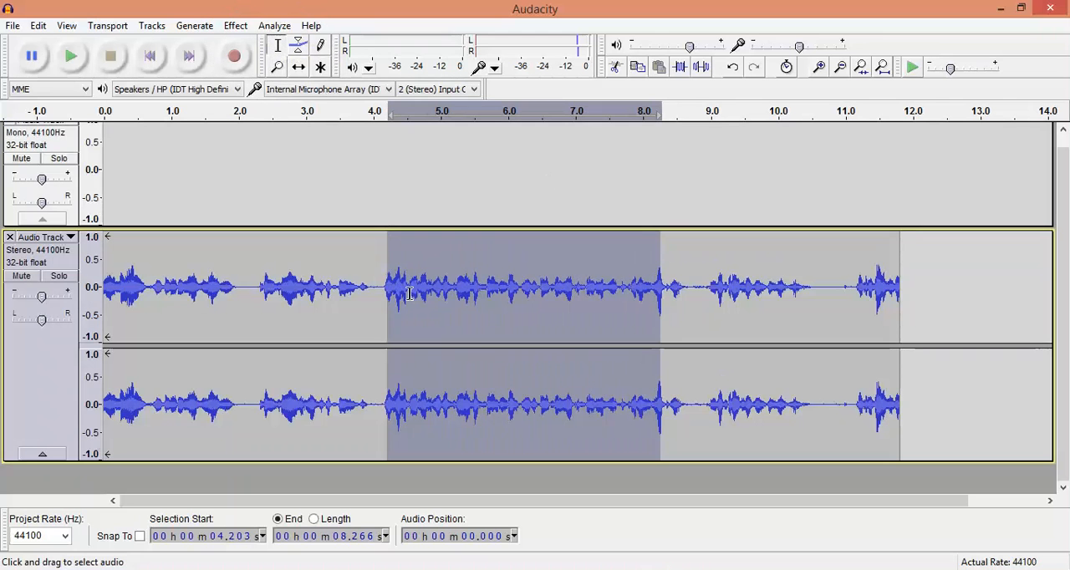
pyautogui.click(380, 284)
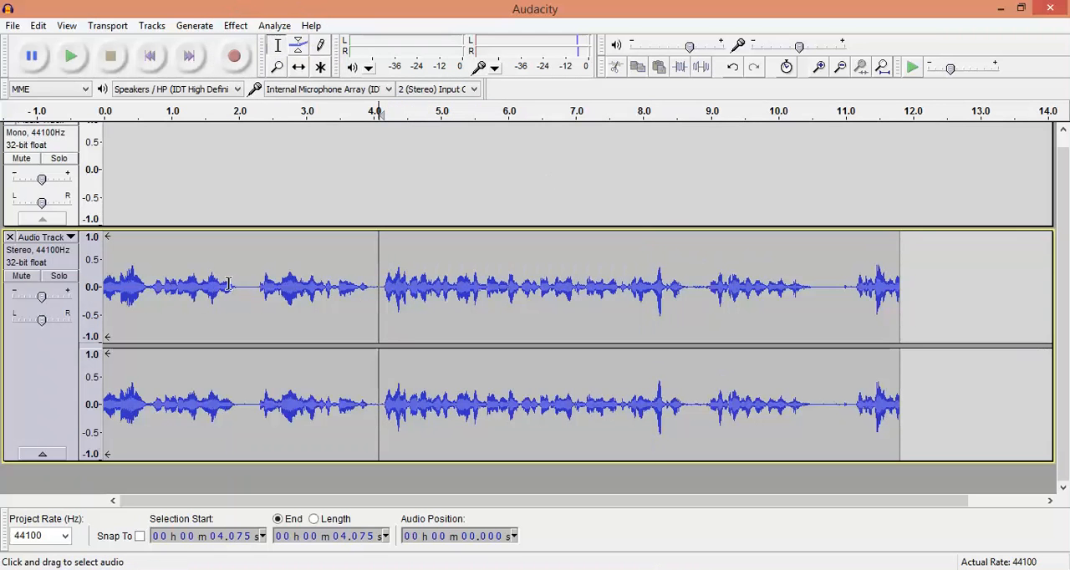
pyautogui.moveTo(232, 285); pyautogui.dragTo(96, 286)
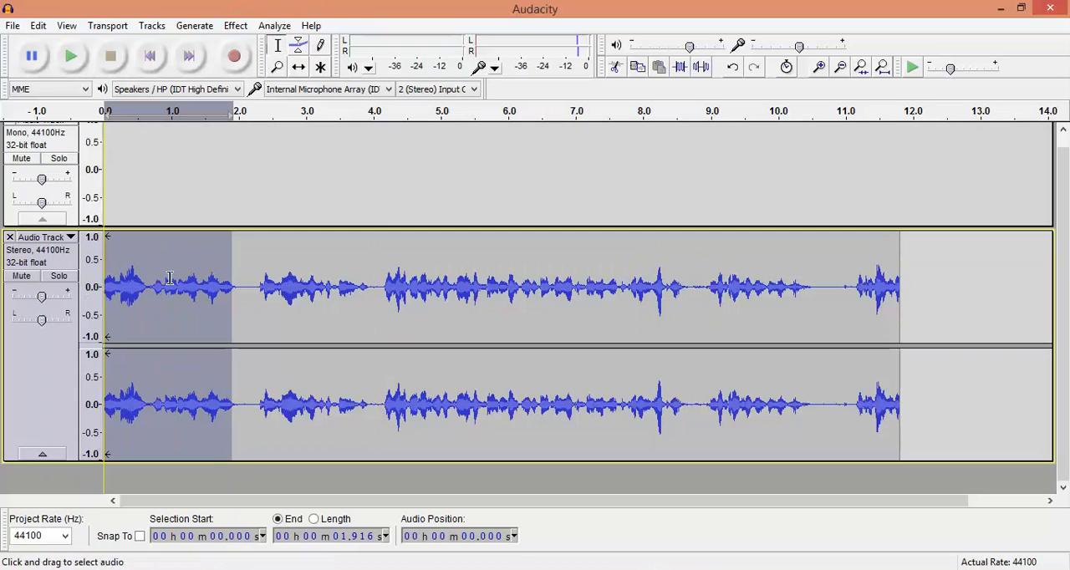
pyautogui.click(245, 26)
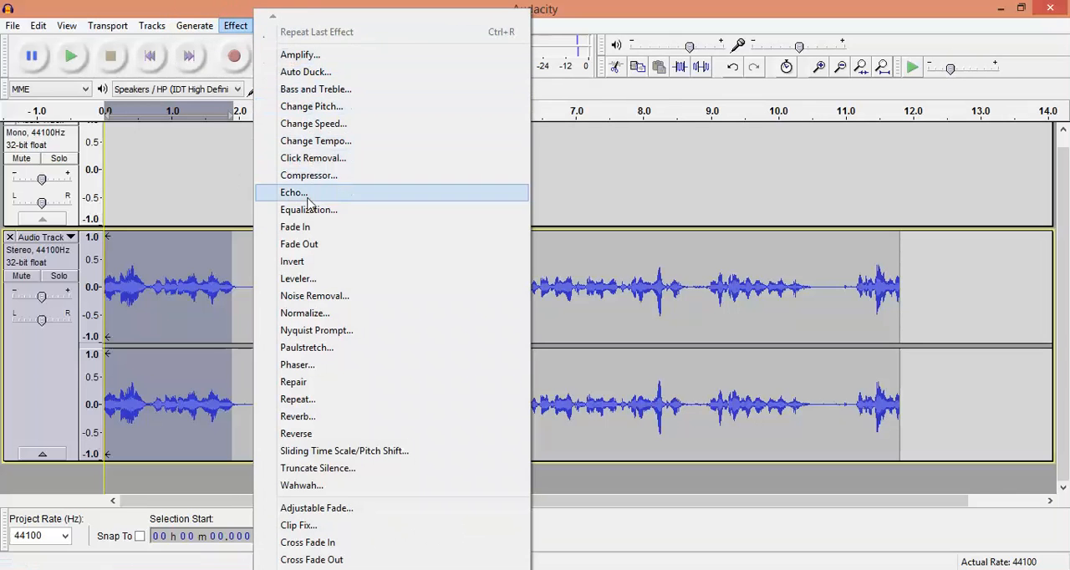
pyautogui.click(297, 227)
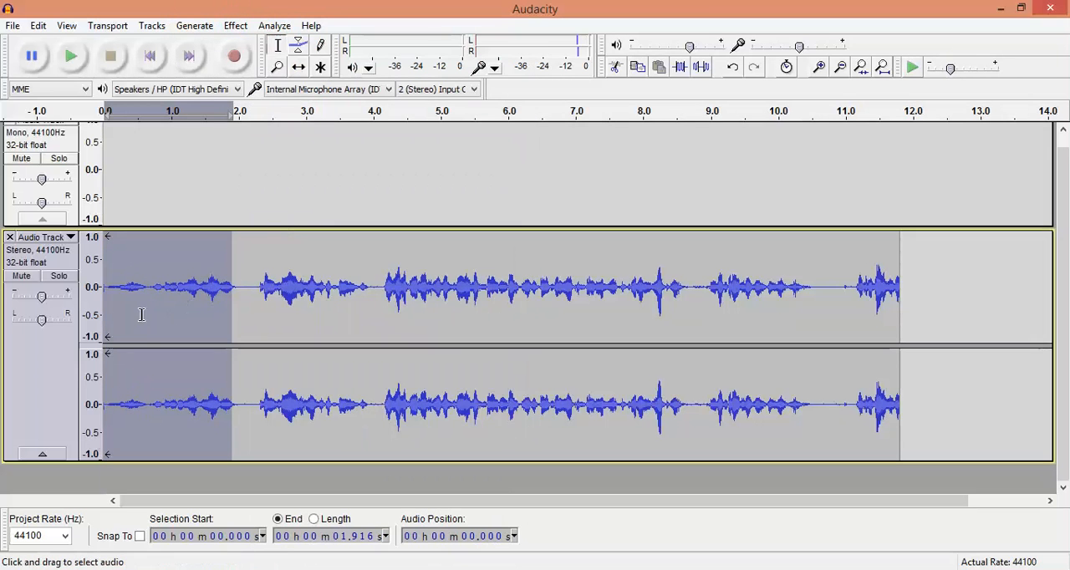
pyautogui.click(109, 309)
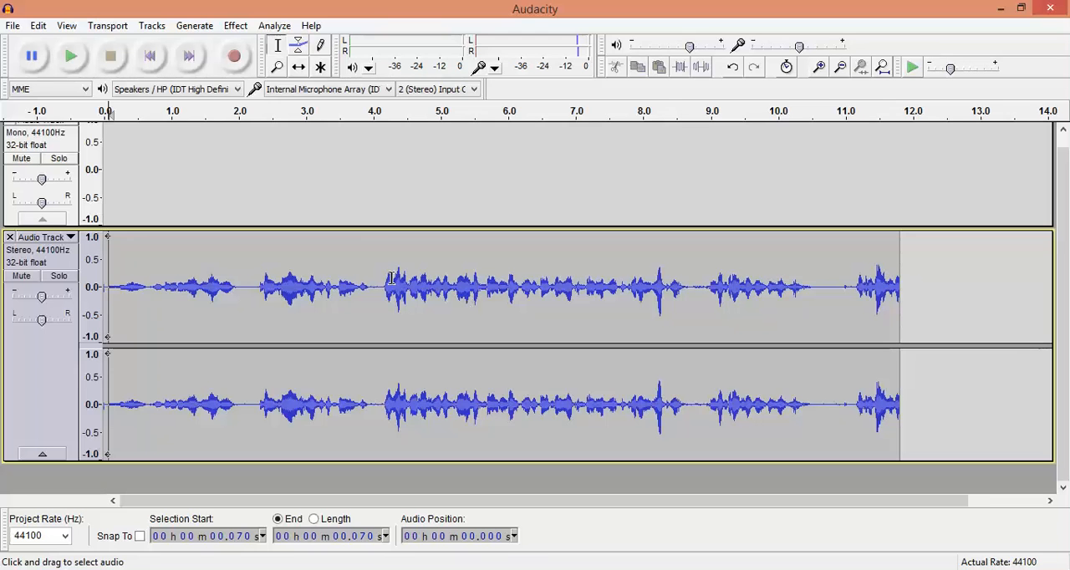
# Time-shift the recorded clip to start at about 0.6 seconds and reduce the height of both tracks.
pyautogui.moveTo(386, 278); pyautogui.dragTo(615, 269)
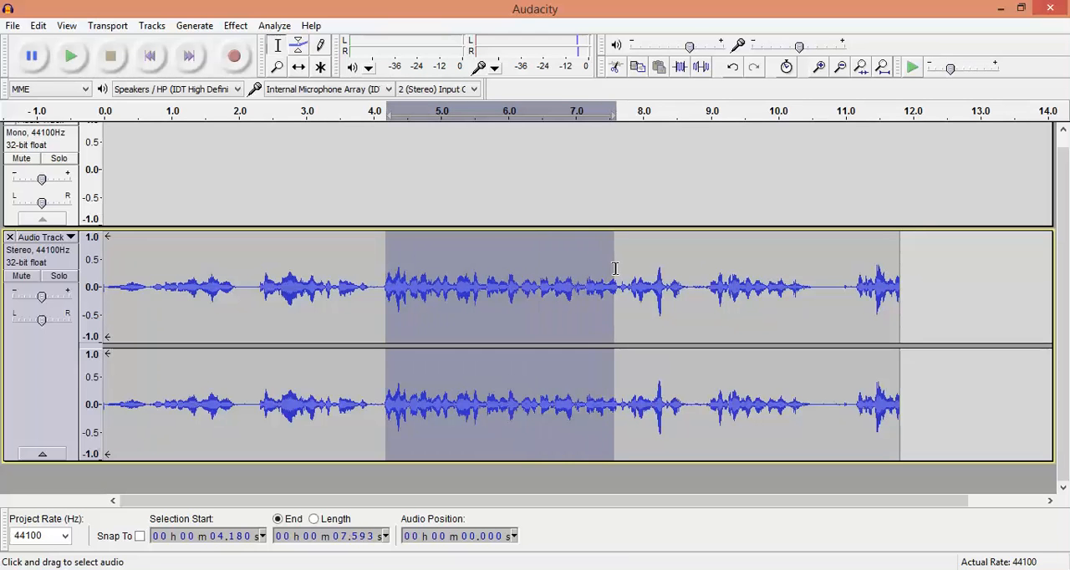
pyautogui.click(472, 276)
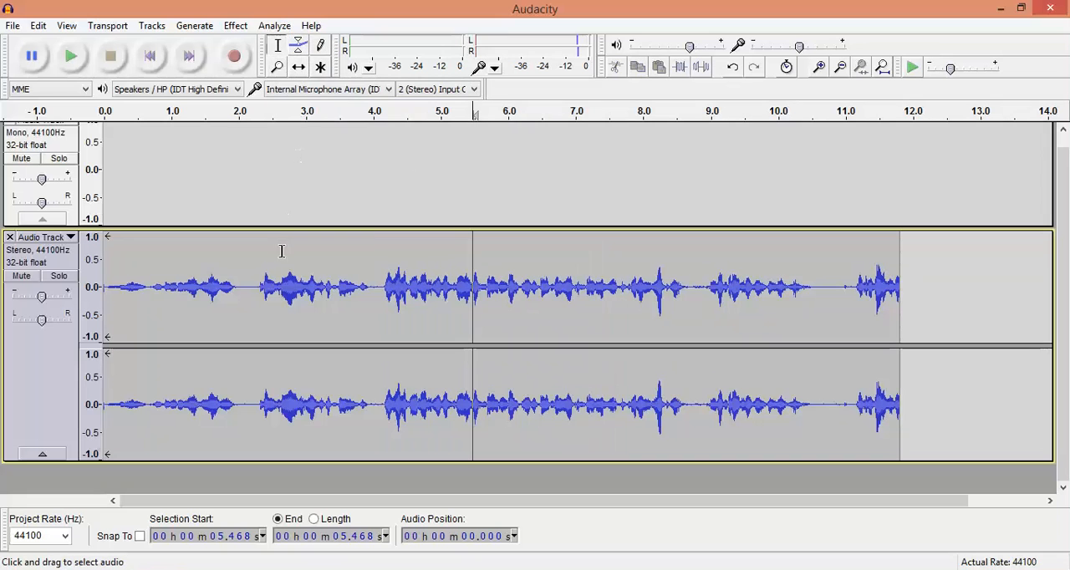
pyautogui.click(298, 66)
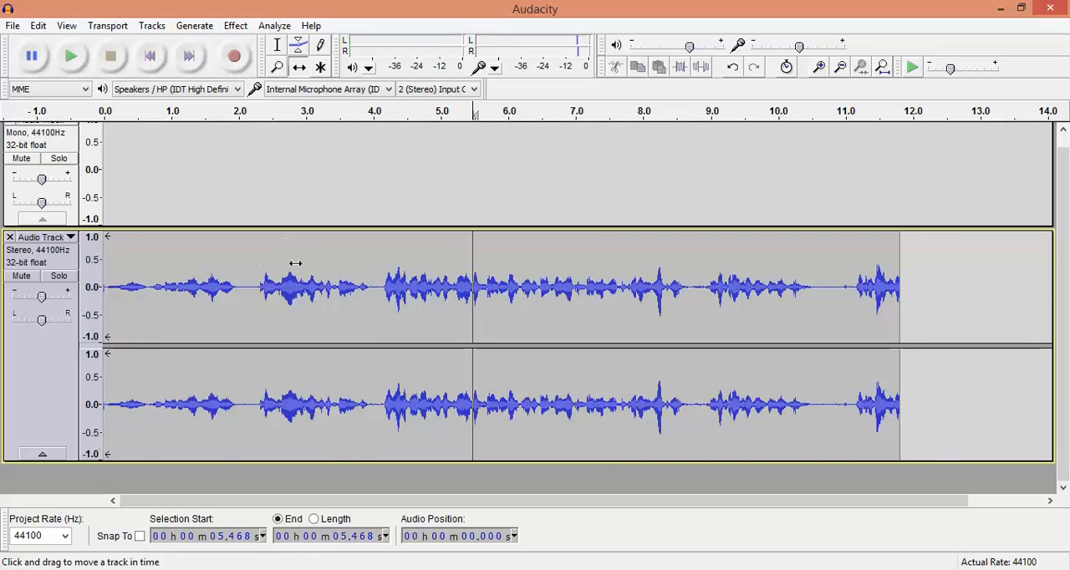
pyautogui.moveTo(296, 263); pyautogui.dragTo(313, 242)
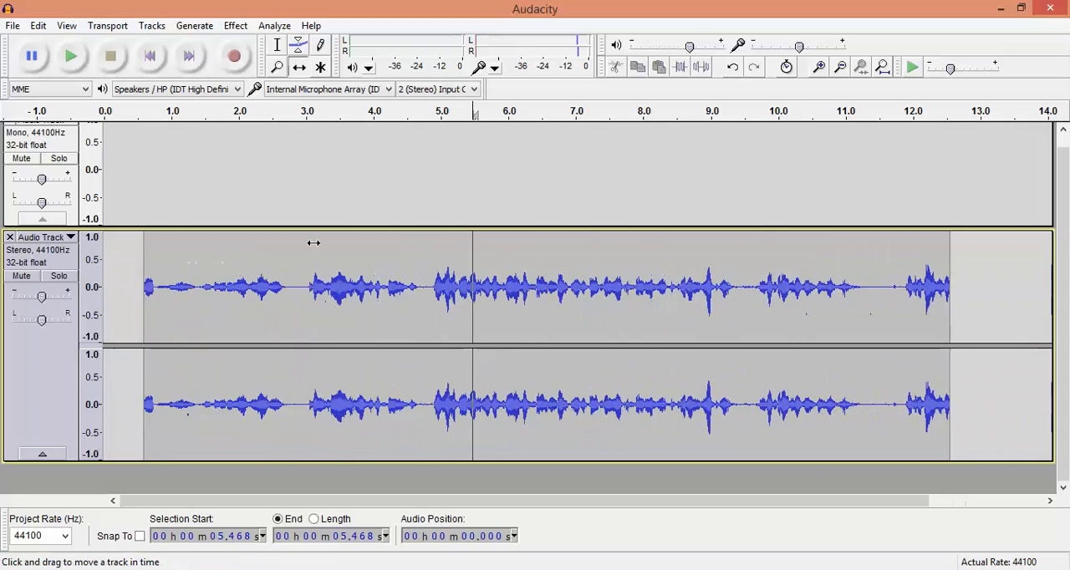
pyautogui.moveTo(153, 459); pyautogui.dragTo(148, 306)
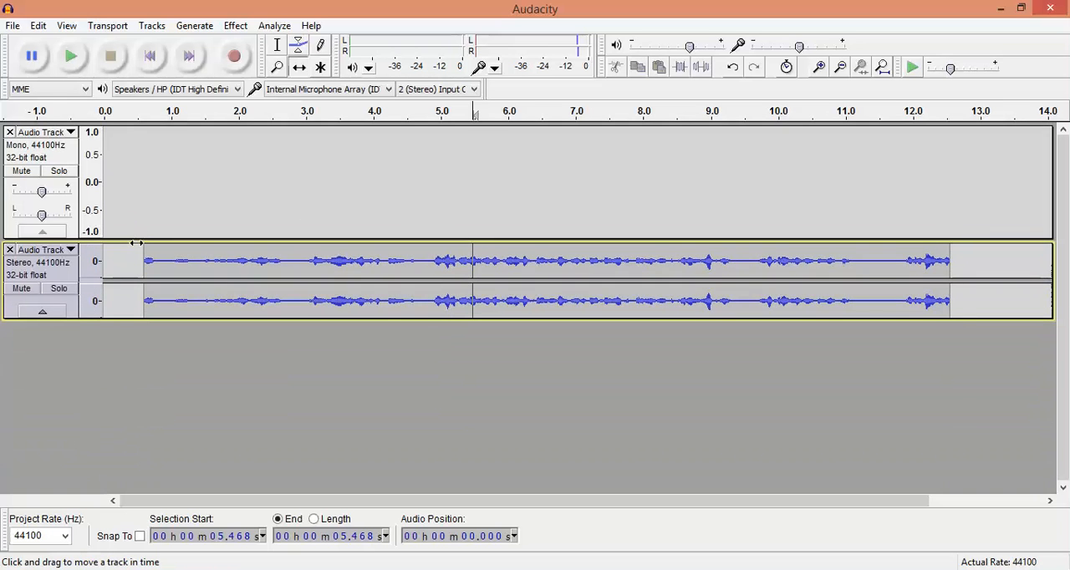
pyautogui.moveTo(135, 241); pyautogui.dragTo(139, 172)
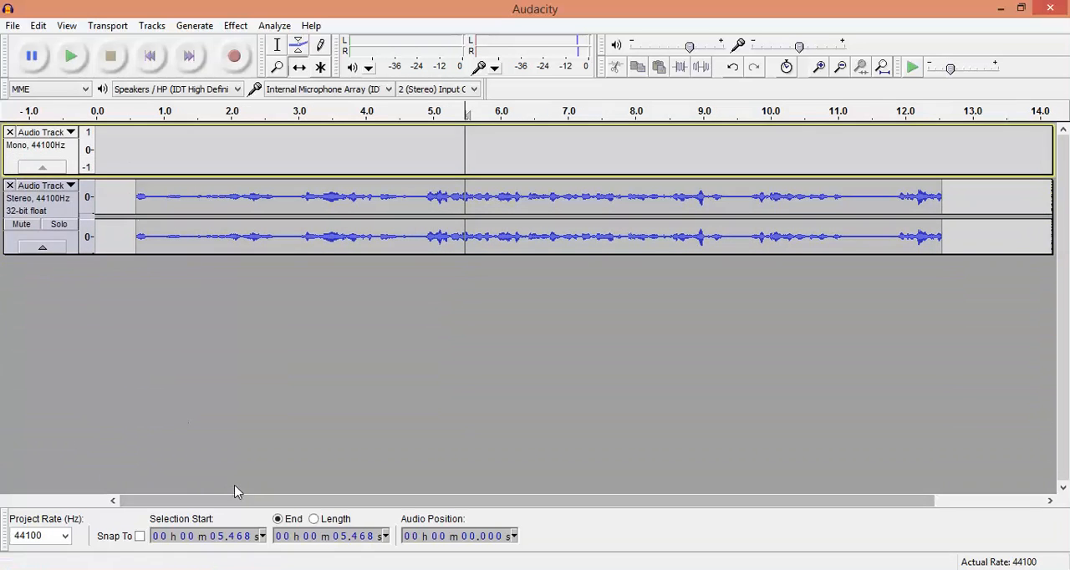
# Import the Finding Away Out music file from the Music folder as a new track.
pyautogui.click(308, 569)
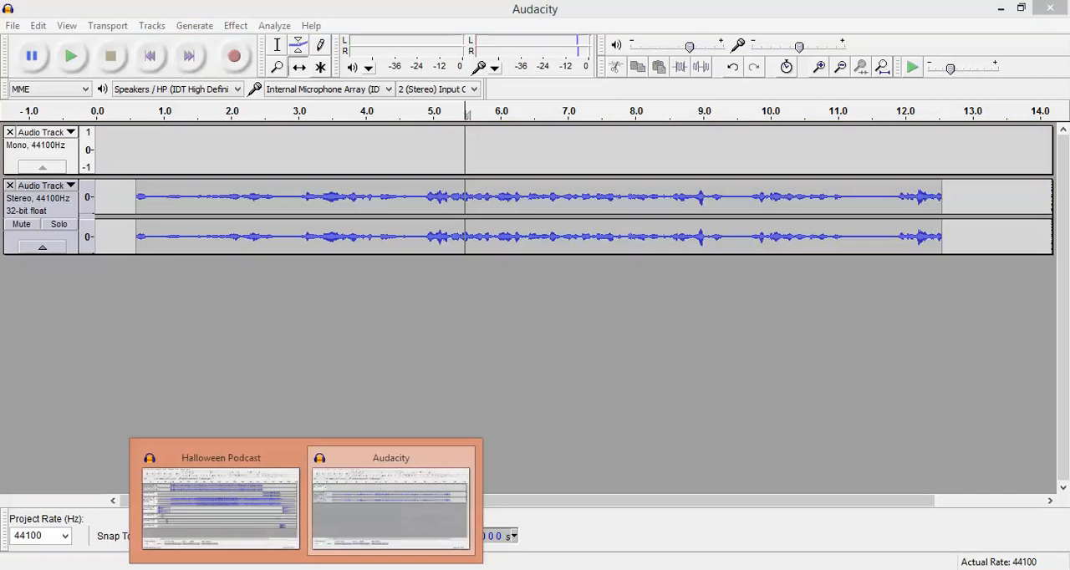
pyautogui.click(96, 544)
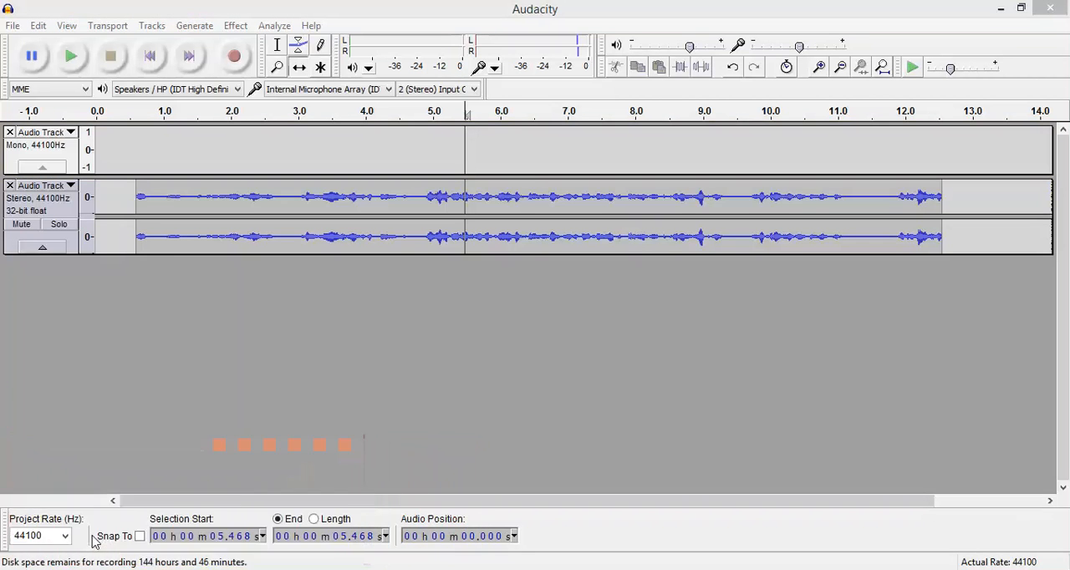
pyautogui.click(212, 104)
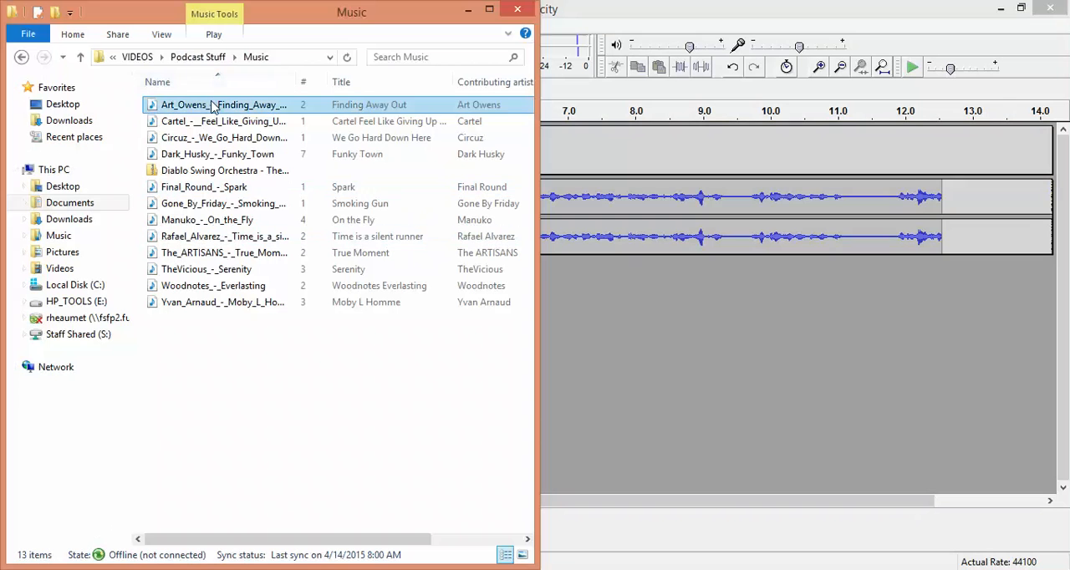
pyautogui.moveTo(212, 104); pyautogui.dragTo(634, 316)
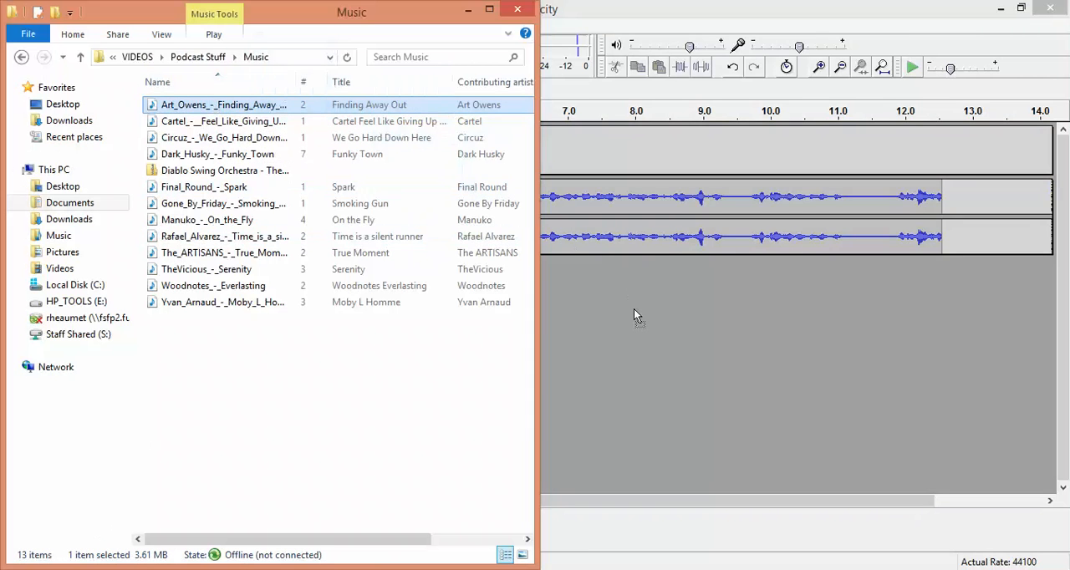
pyautogui.click(468, 11)
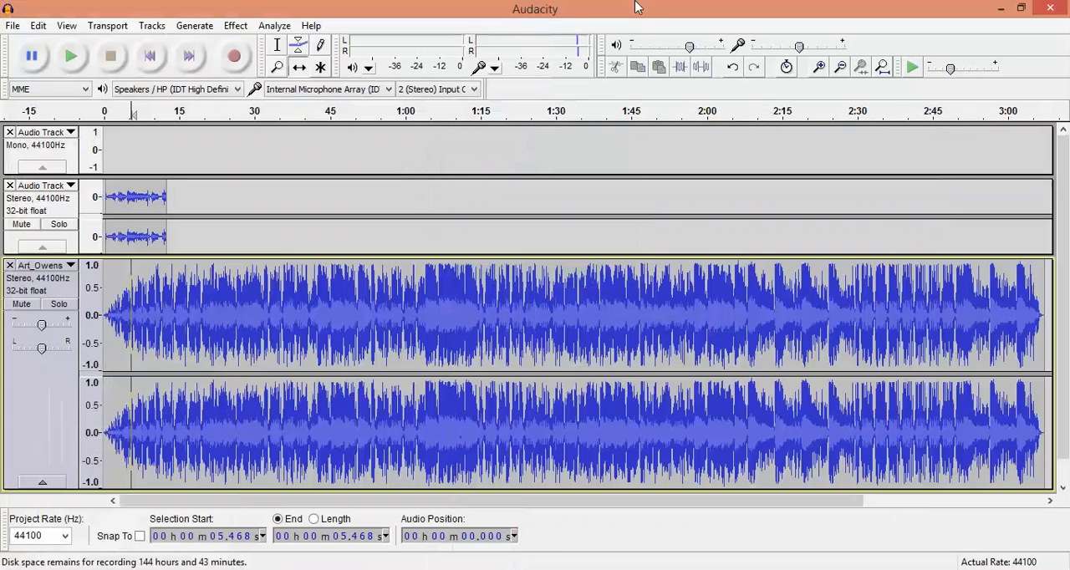
pyautogui.click(14, 26)
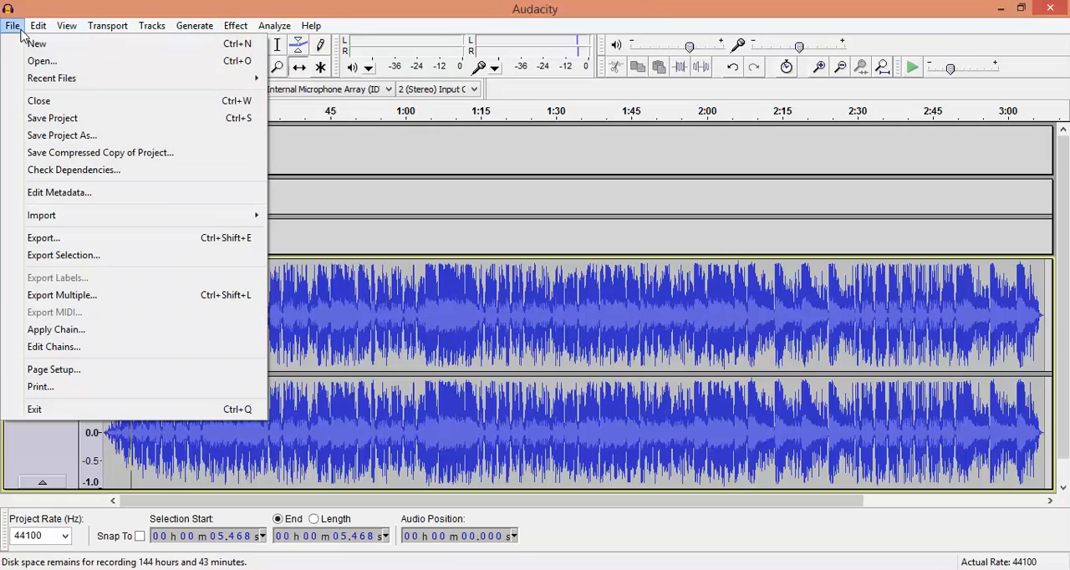
pyautogui.moveTo(164, 216)
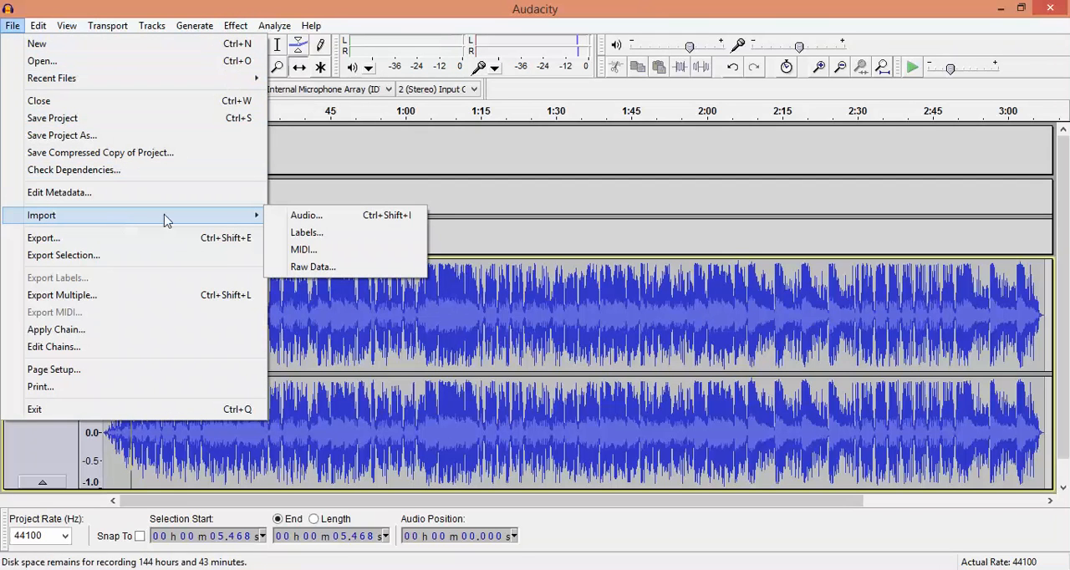
pyautogui.click(273, 218)
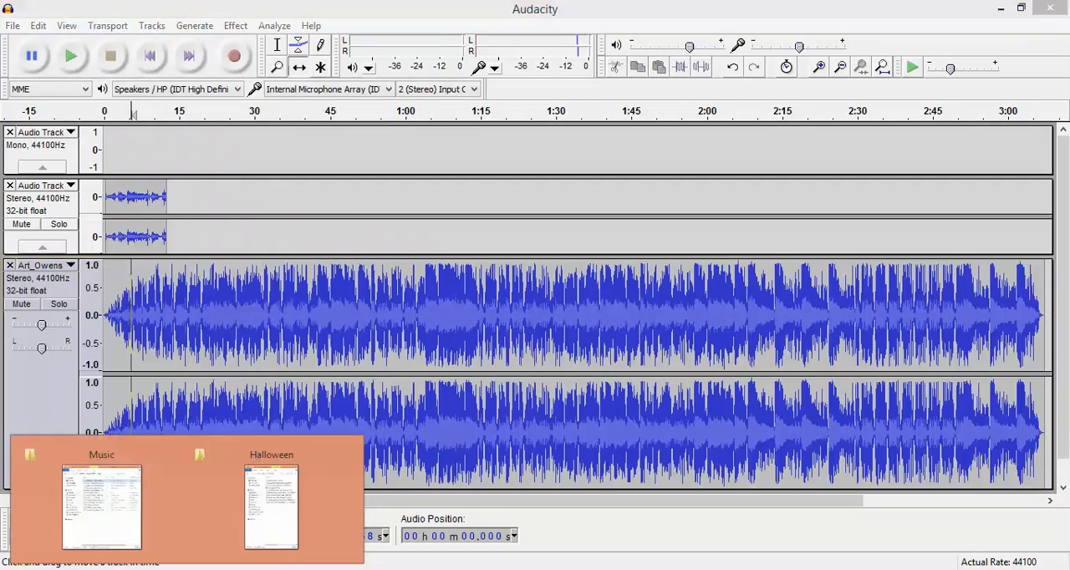
# Import the Sick_Villain sound file from the Halloween folder as a new track.
pyautogui.click(270, 508)
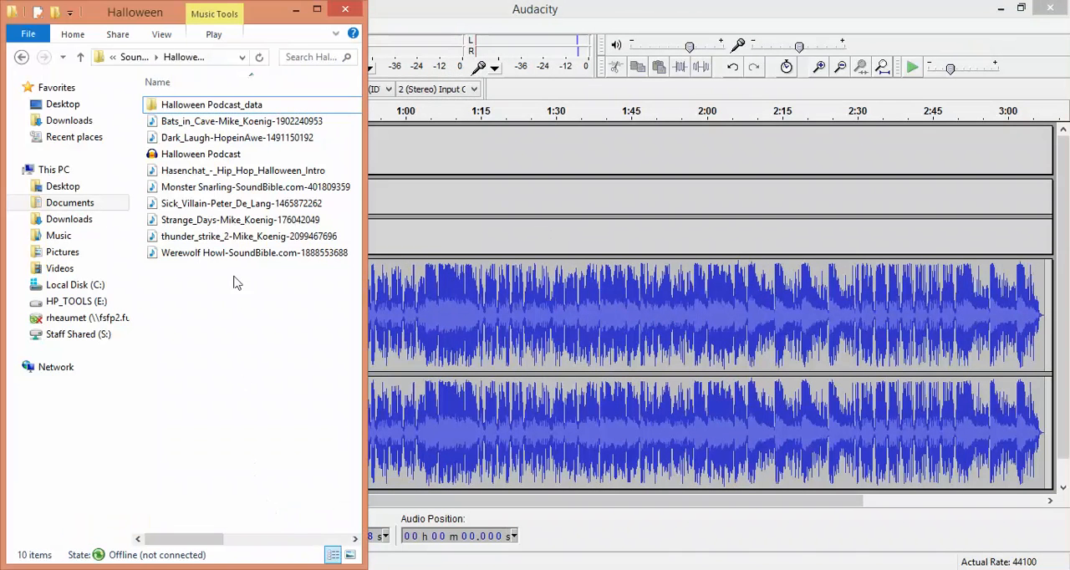
pyautogui.click(236, 211)
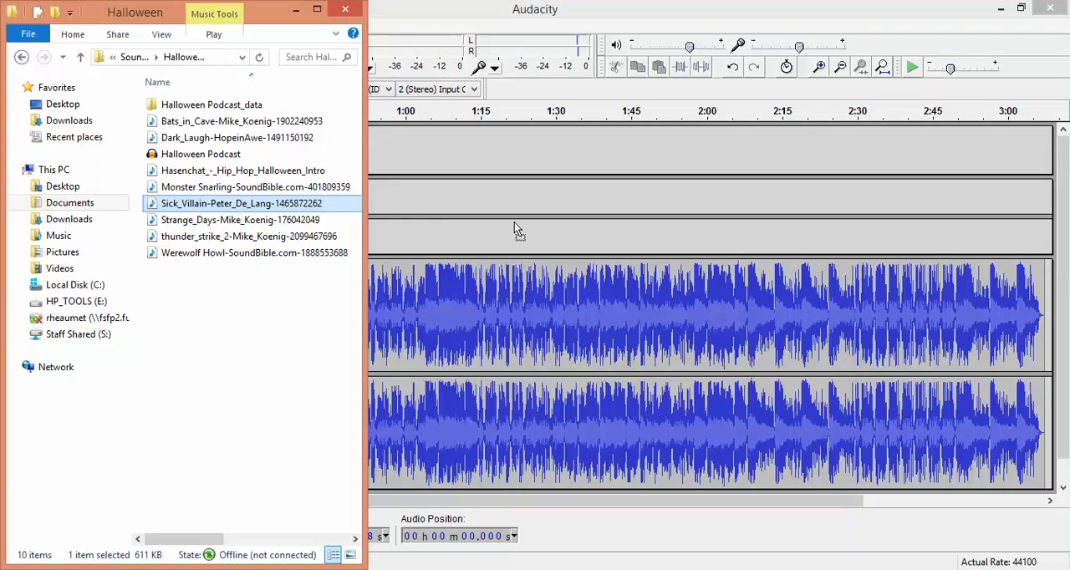
pyautogui.moveTo(237, 210); pyautogui.dragTo(514, 225)
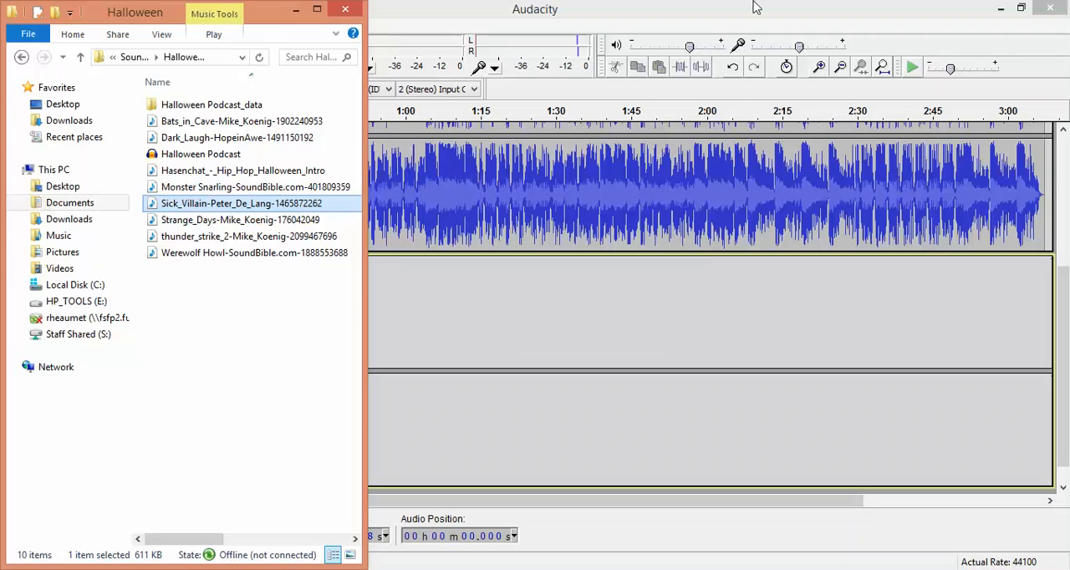
# Return to the project and reduce the height of the two imported music tracks.
pyautogui.click(748, 4)
pyautogui.moveTo(267, 482); pyautogui.dragTo(296, 267)
pyautogui.scroll(3, 299, 276)
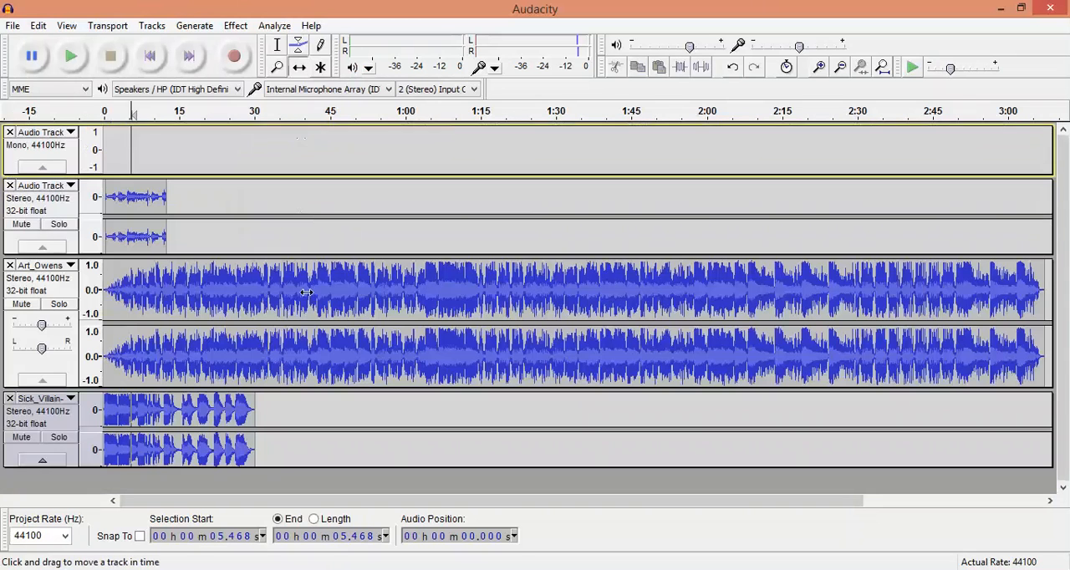
# Time-shift the Sick_Villain clip to start at about 25 seconds and the recorded voice clip to start at about 54 seconds.
pyautogui.click(299, 68)
pyautogui.moveTo(261, 276); pyautogui.dragTo(241, 334)
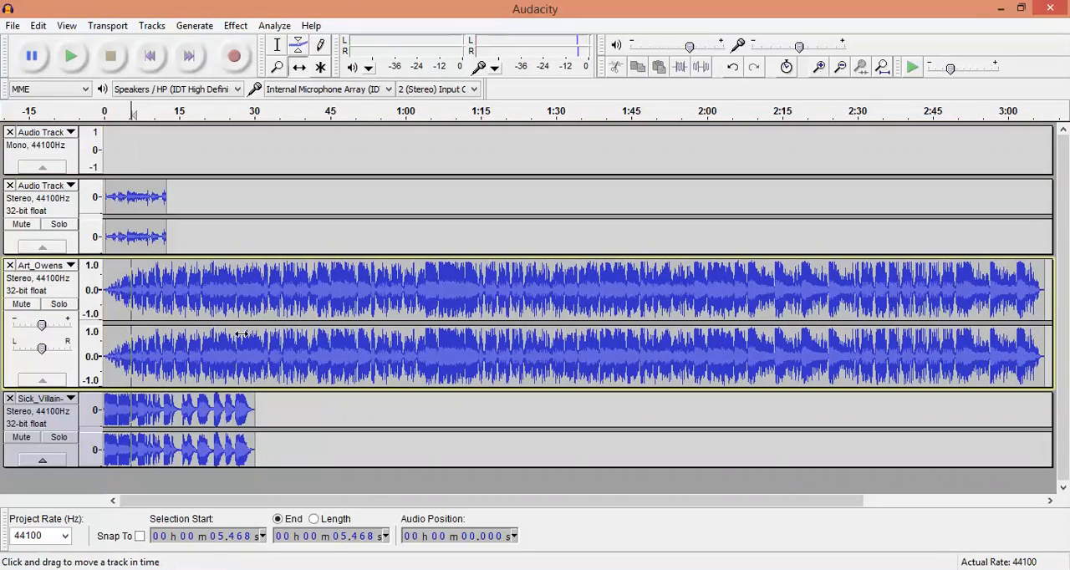
pyautogui.moveTo(181, 405); pyautogui.dragTo(302, 387)
pyautogui.click(303, 386)
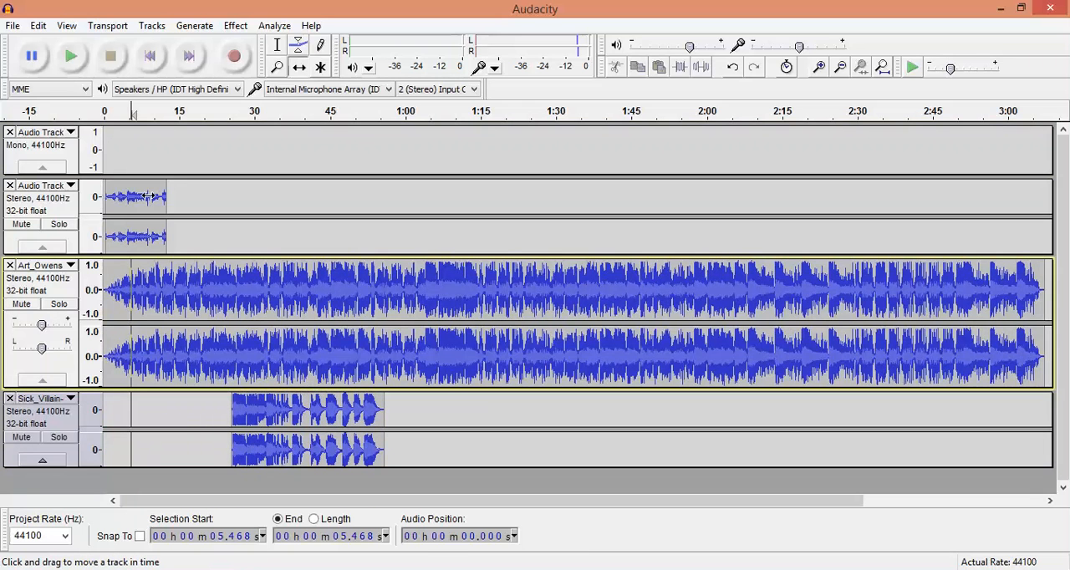
pyautogui.moveTo(148, 196); pyautogui.dragTo(416, 207)
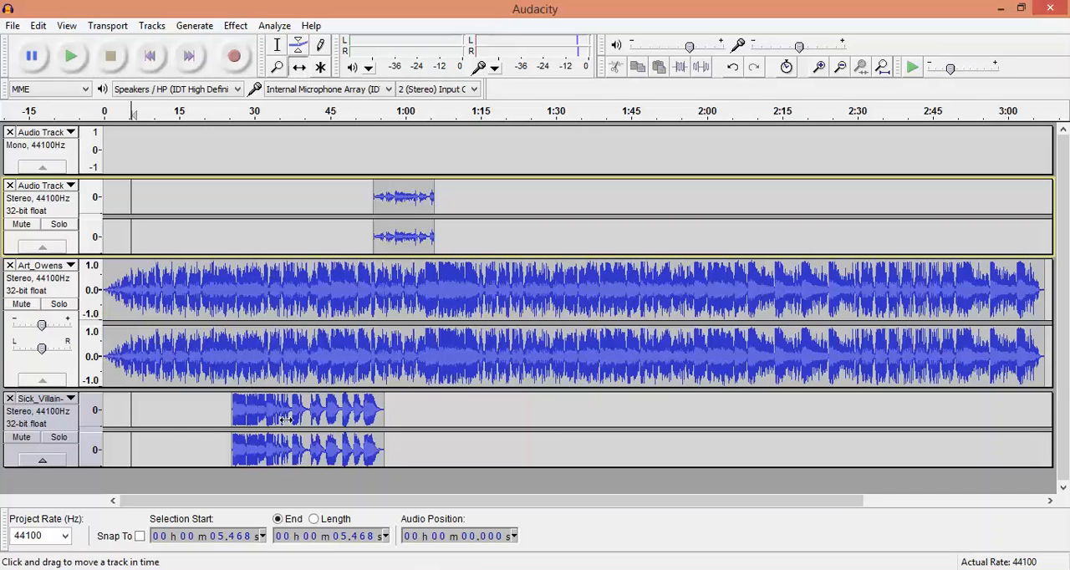
# Switch to the browser and look through the Audacity Manual contents page down to the Using Audacity section and its tutorials.
pyautogui.click(310, 25)
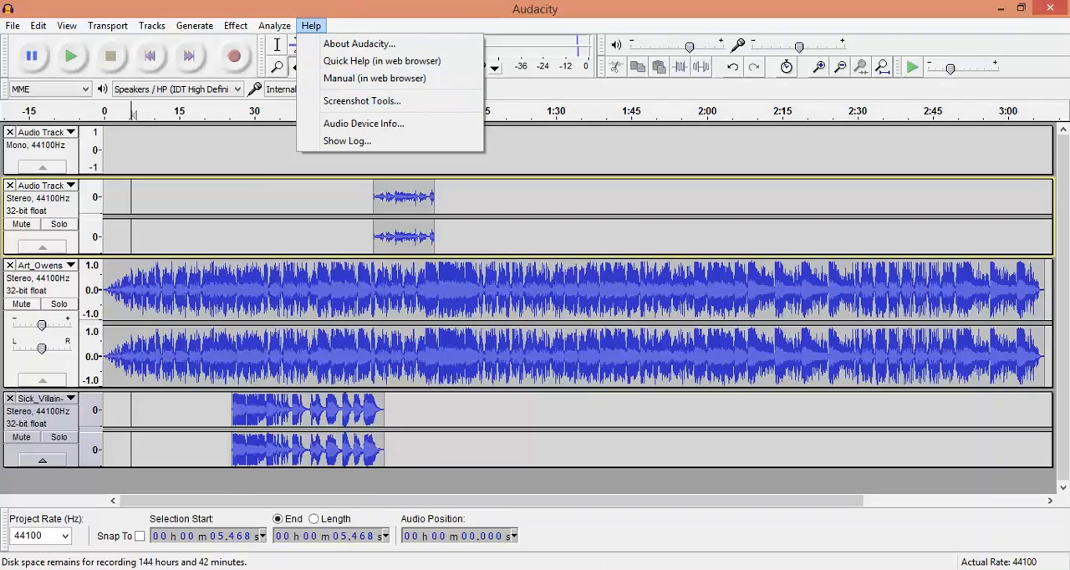
pyautogui.hotkey('alt', 'Tab')
pyautogui.click(245, 5)
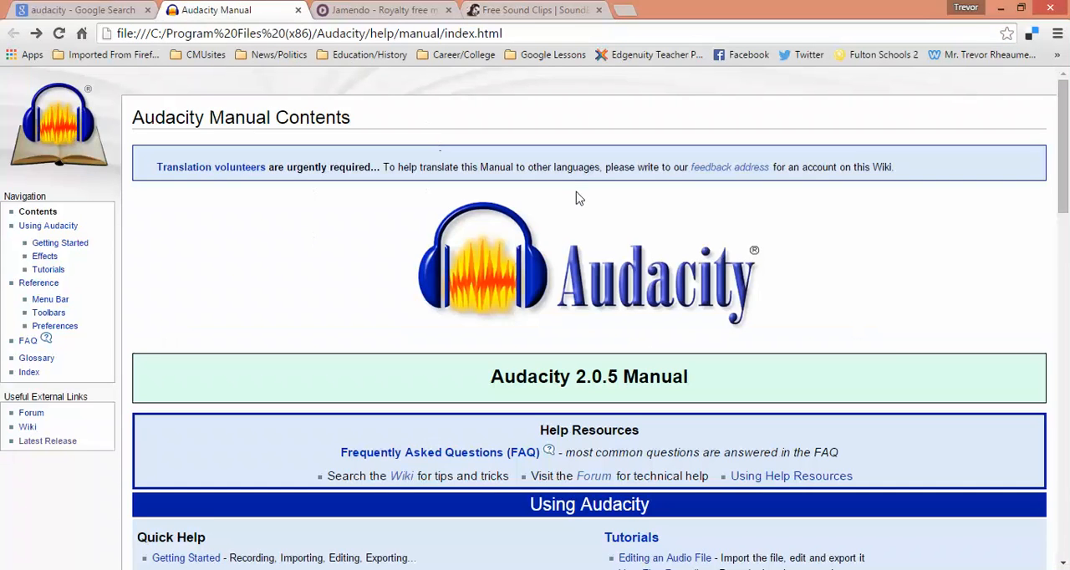
pyautogui.scroll(-3, 467, 282)
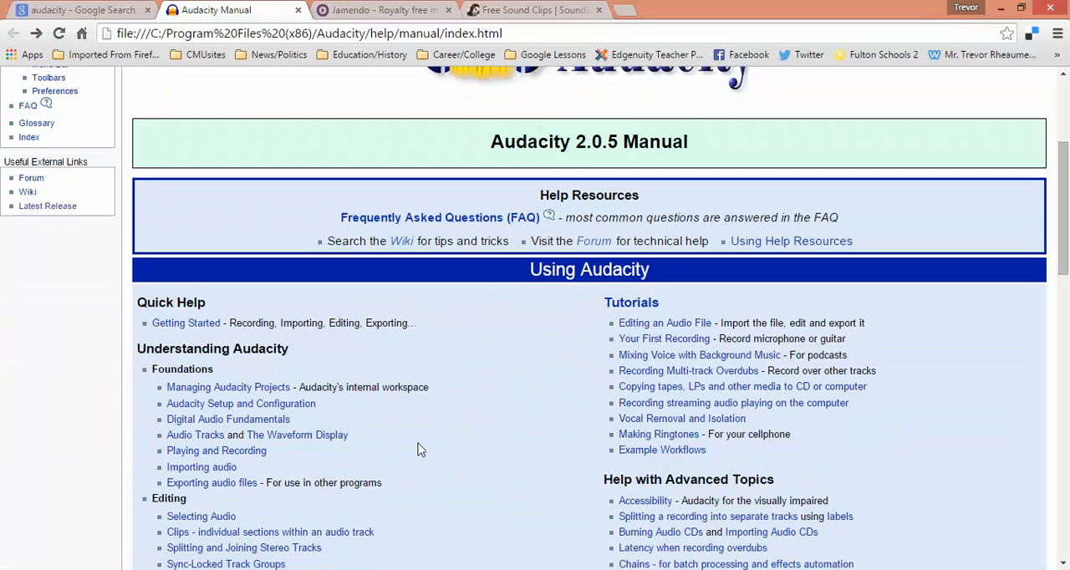
# Switch to the Halloween Podcast project in Audacity and play it from the very beginning.
pyautogui.click(306, 569)
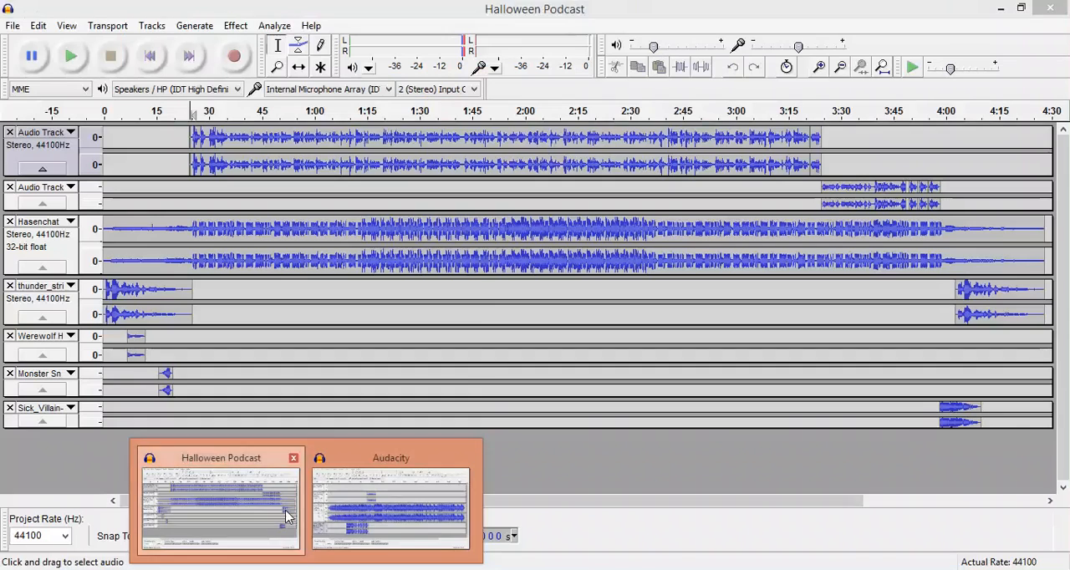
pyautogui.click(284, 511)
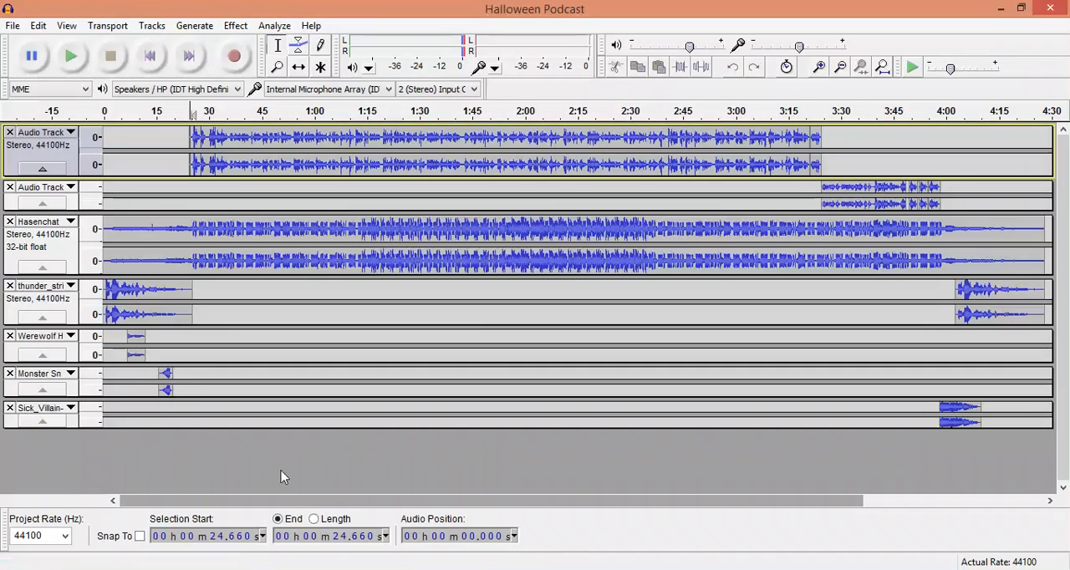
pyautogui.click(105, 146)
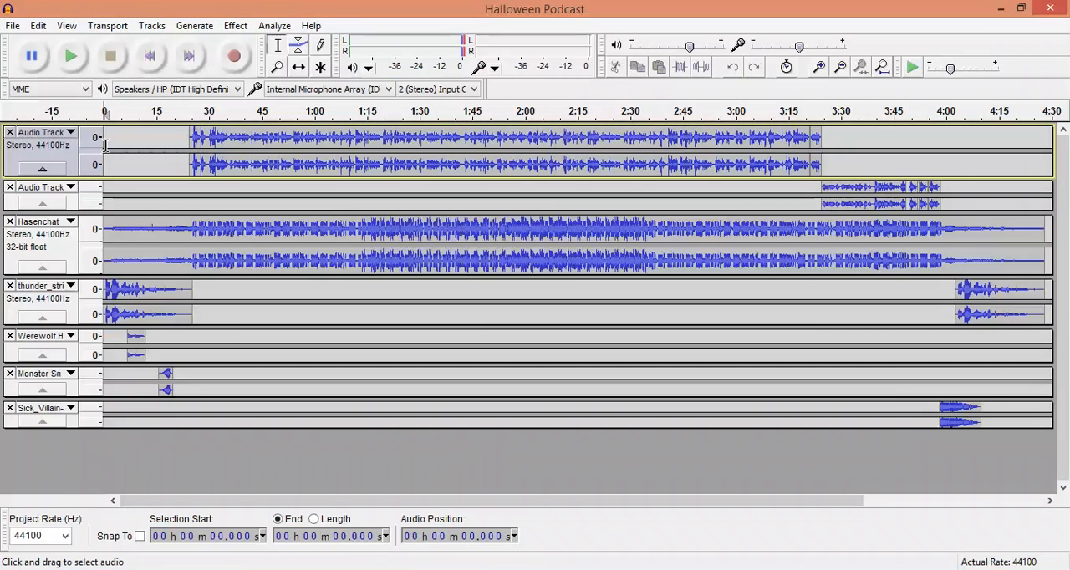
pyautogui.click(72, 58)
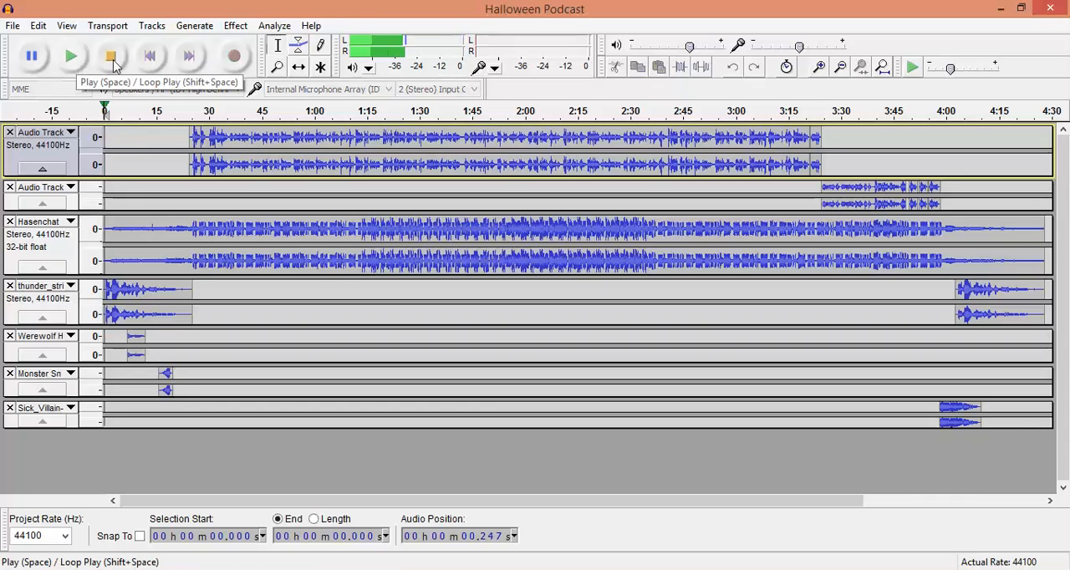